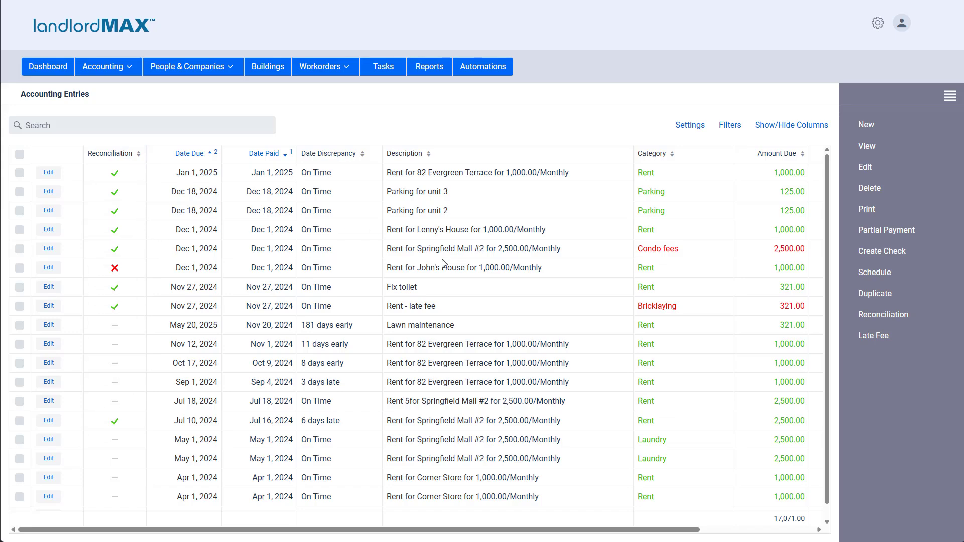
- Mark the Lawn maintenance entry due May 20, 2025 as Discrepant
right_click(136, 331)
mouse_move(204, 464)
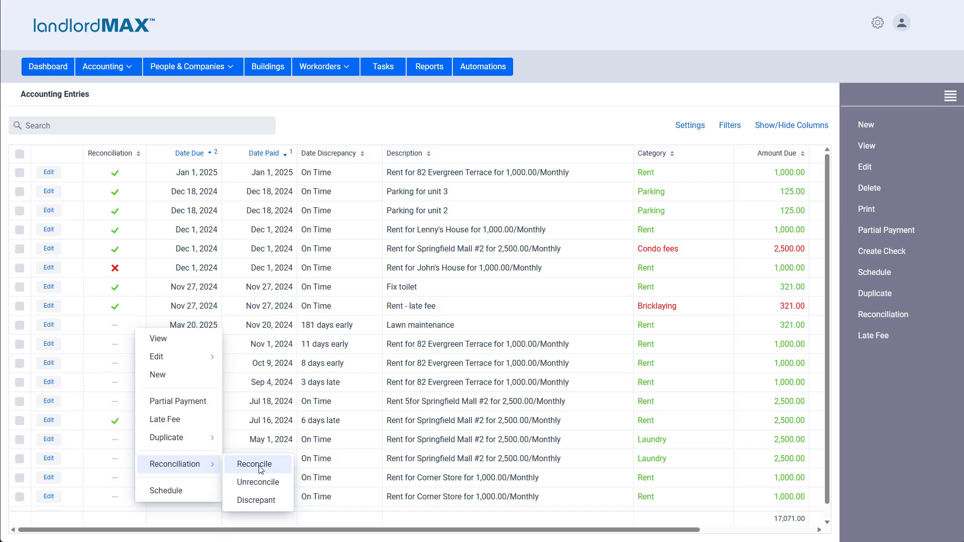
left_click(266, 503)
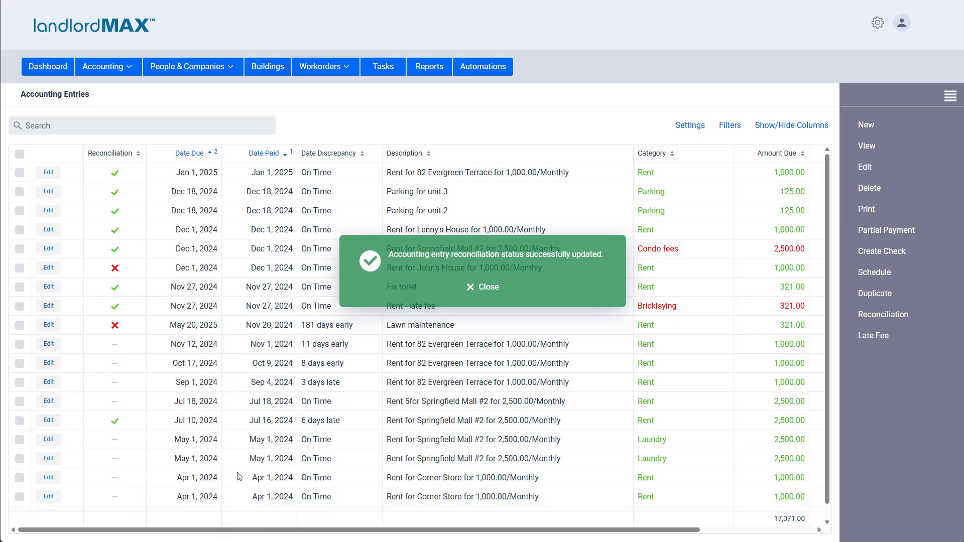
left_click(480, 289)
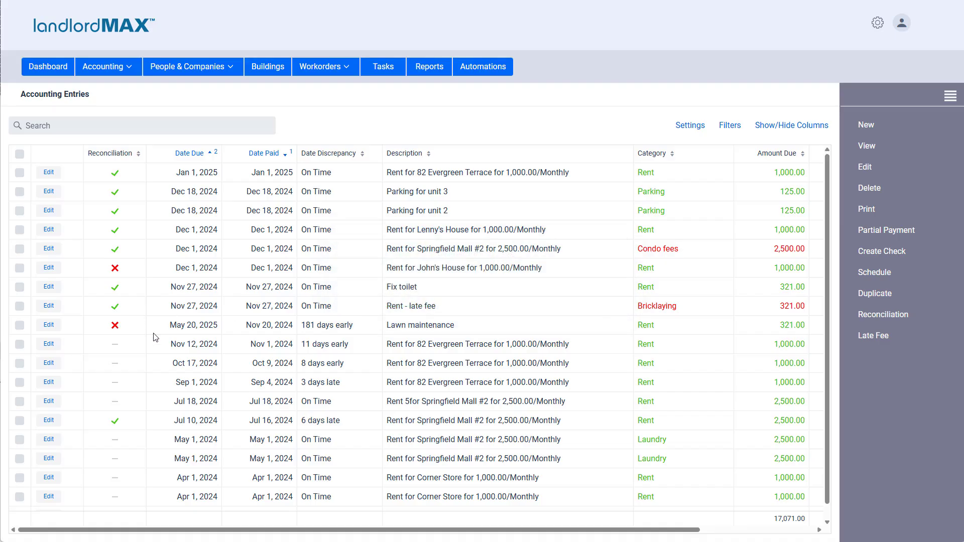
- Reconcile the Lawn maintenance entry and the 82 Evergreen Terrace rent entries due Nov 12 and Oct 17, 2024 together, and clear the selection
left_click(19, 325)
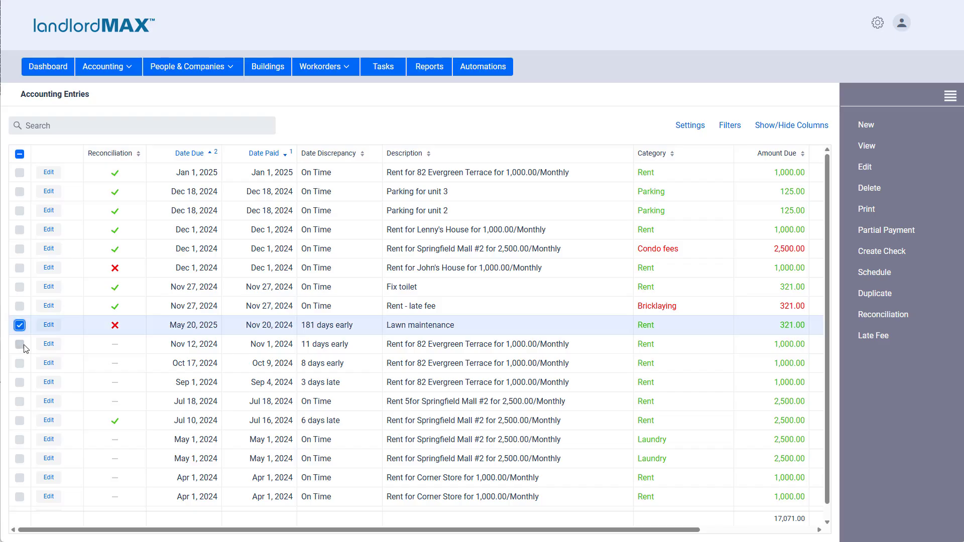
left_click(20, 344)
left_click(20, 363)
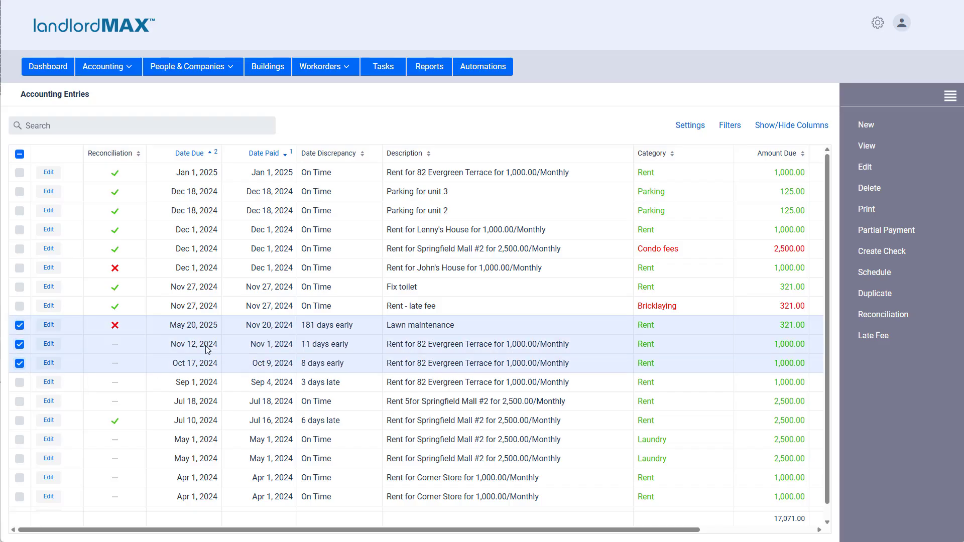
right_click(182, 331)
mouse_move(234, 465)
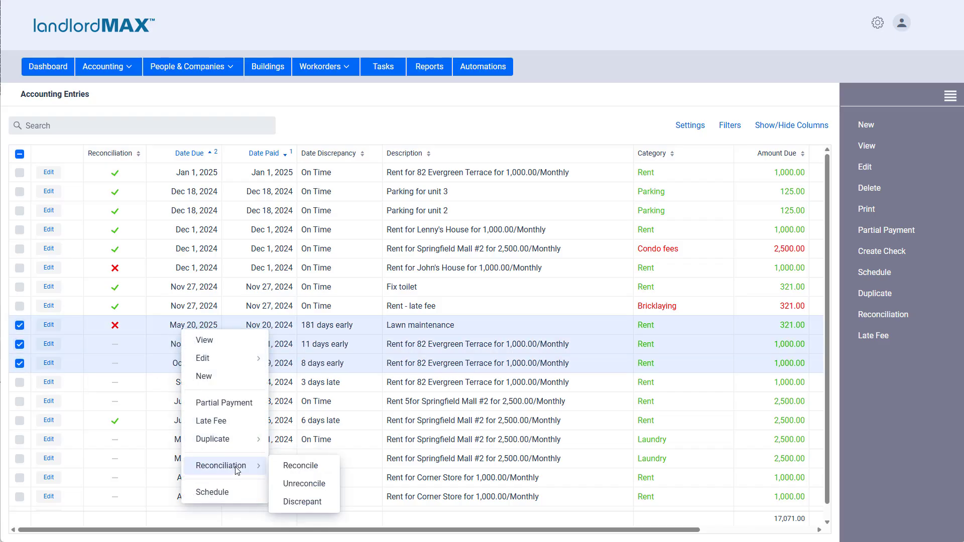
left_click(295, 470)
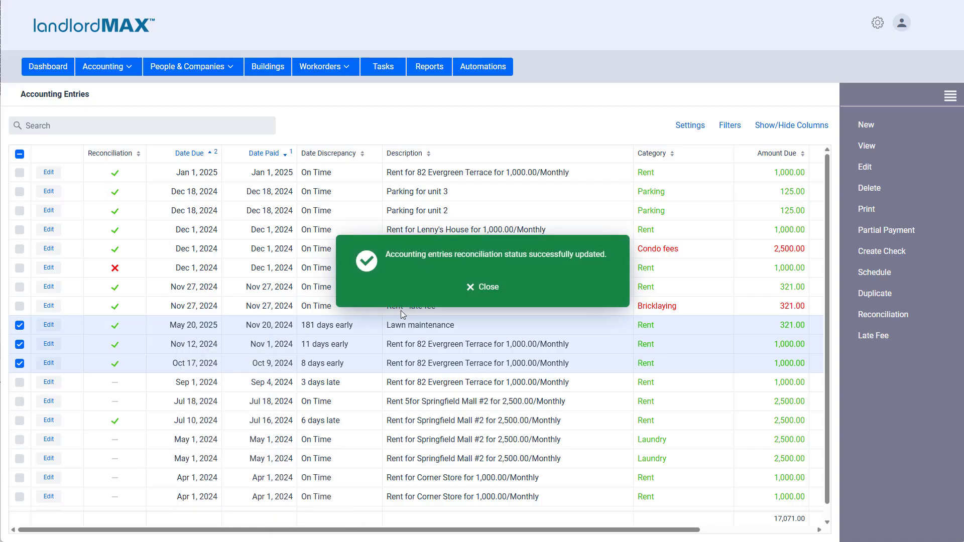
left_click(482, 288)
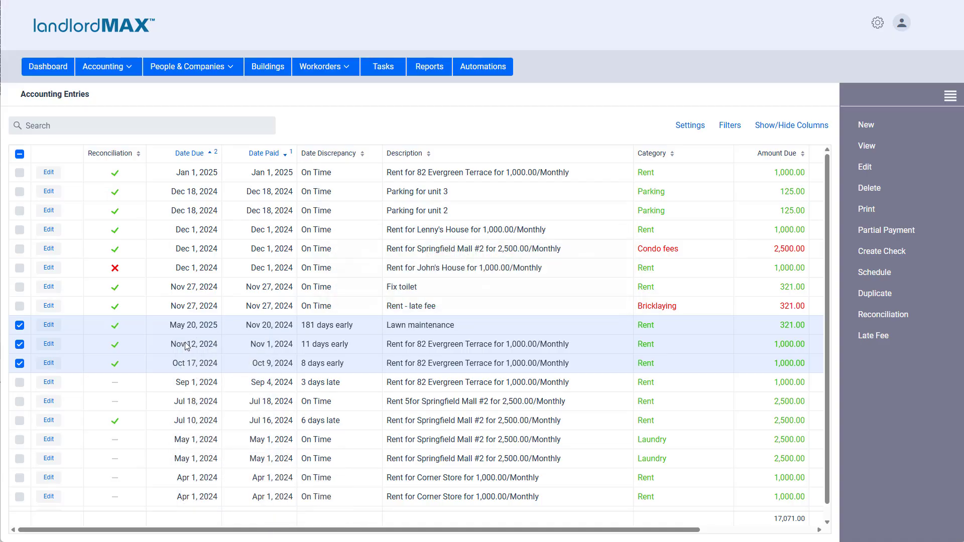
left_click(20, 363)
left_click(19, 344)
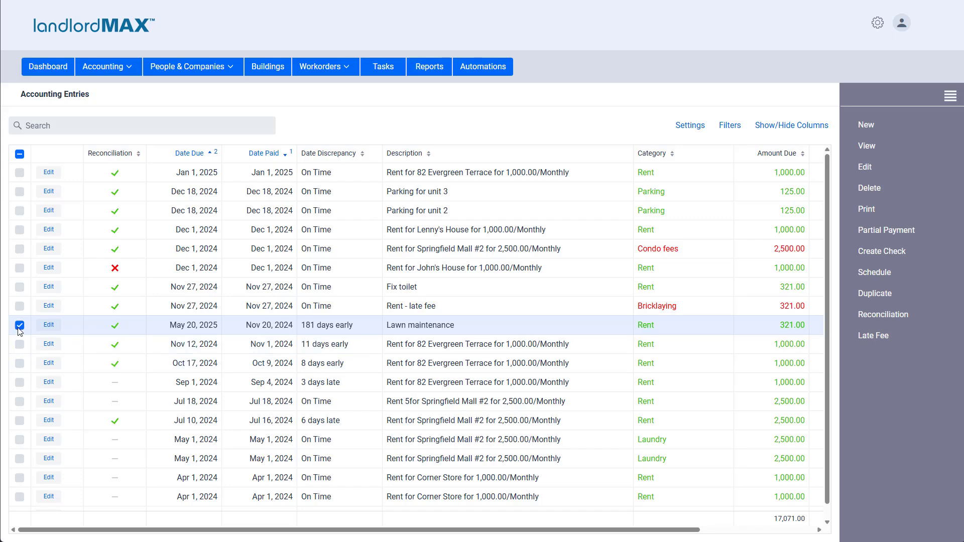
left_click(20, 326)
- Edit the rent entry due Oct 17, 2024 within the table, setting its reconciliation status to Discrepant, and save it
double_click(182, 363)
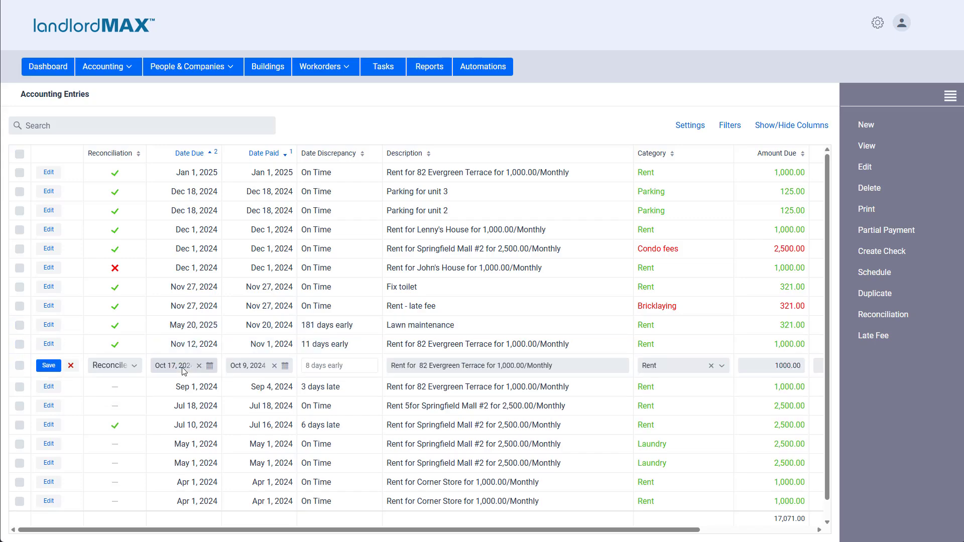
left_click(130, 367)
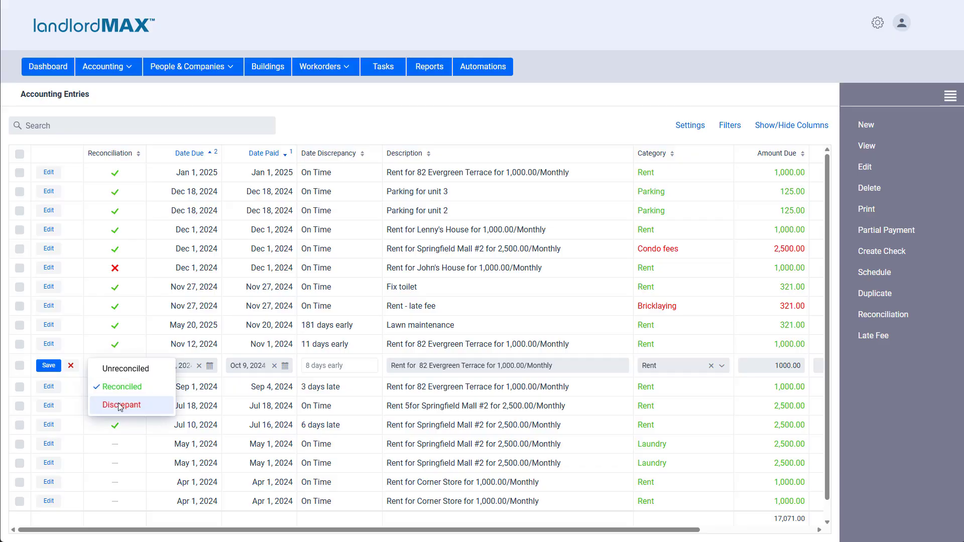
left_click(121, 405)
left_click(558, 365)
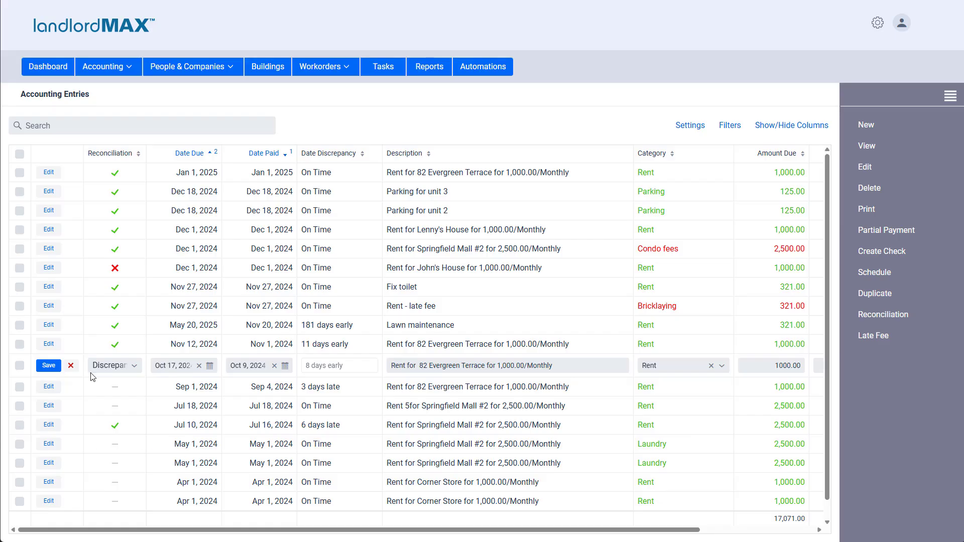
key("Return")
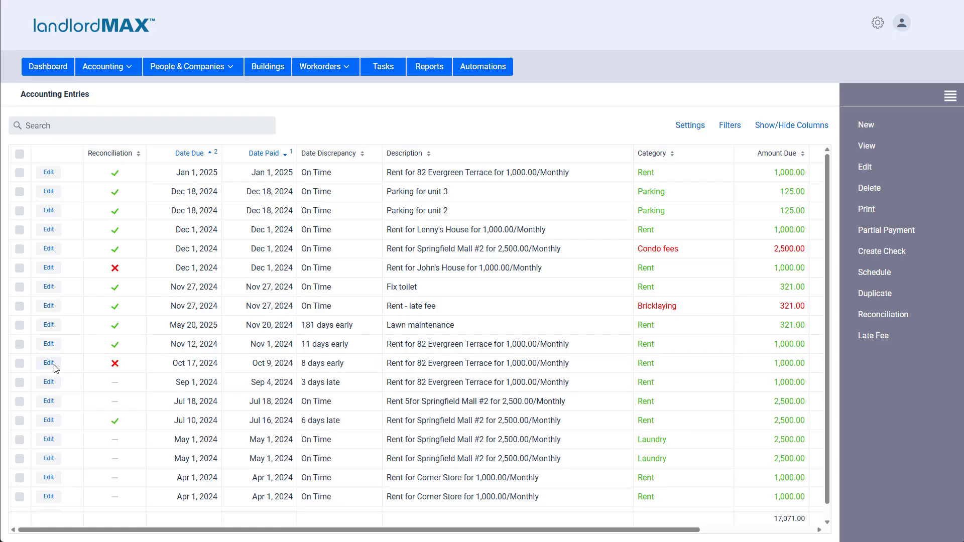
right_click(164, 366)
mouse_move(198, 216)
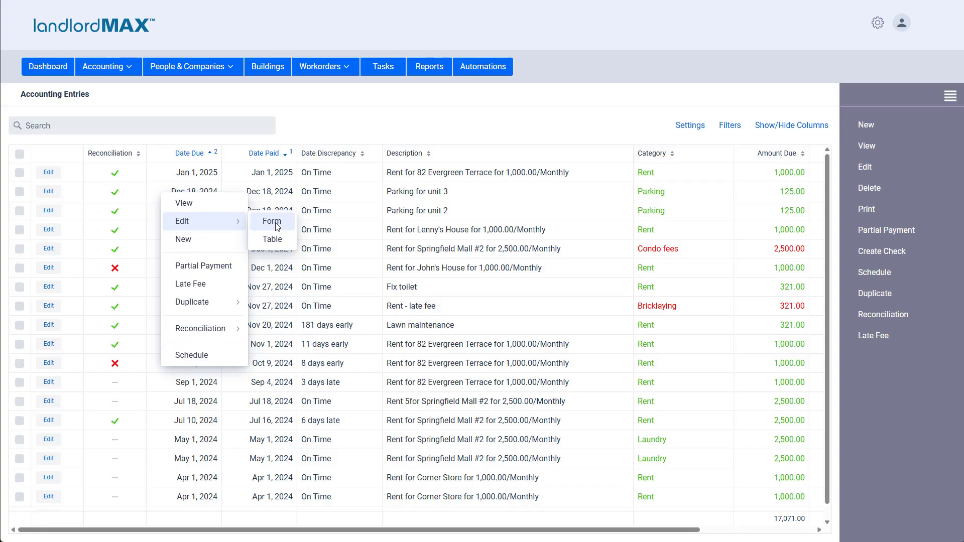
left_click(87, 373)
- Open the reconciliation status options for the rent entries due Nov 12, Oct 17 and Sep 1, 2024, and cancel and deselect them
left_click(20, 382)
left_click(20, 363)
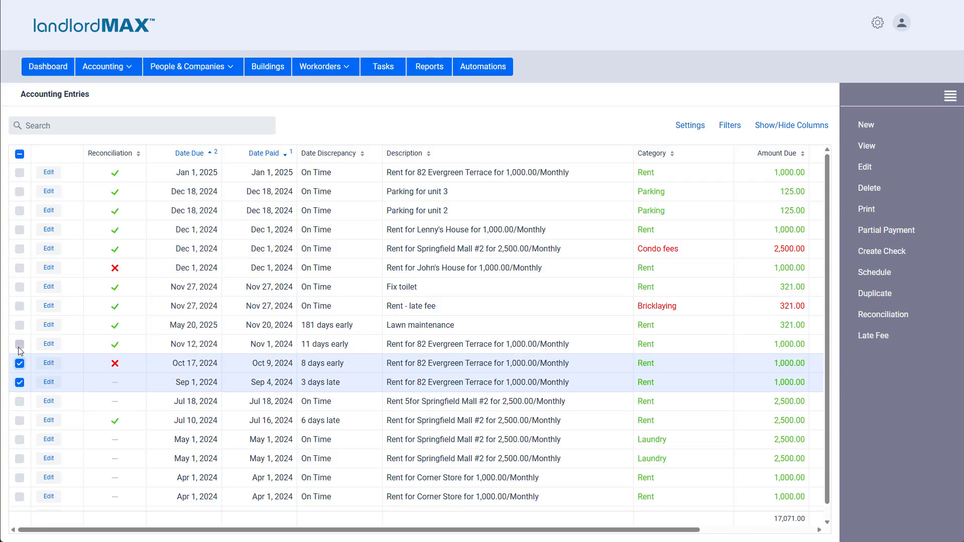
left_click(20, 344)
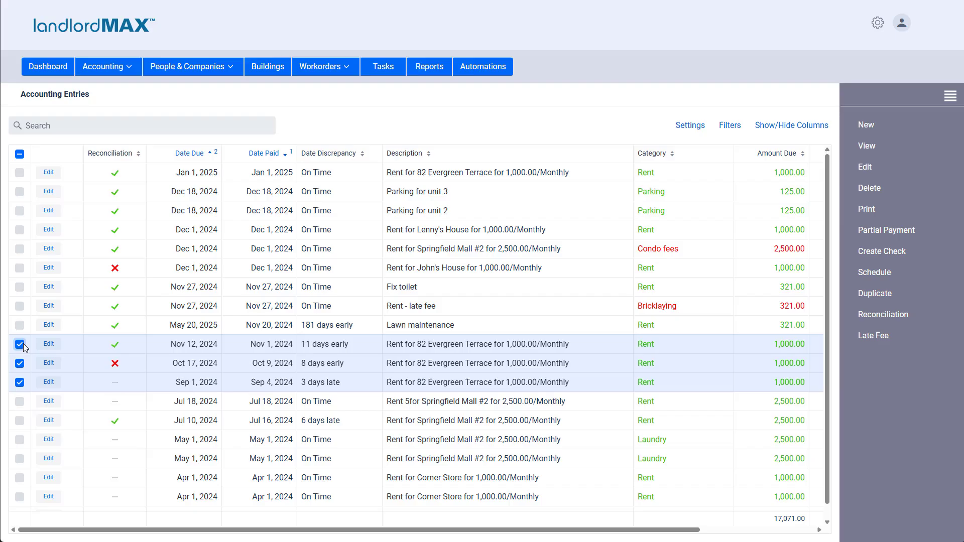
left_click(885, 315)
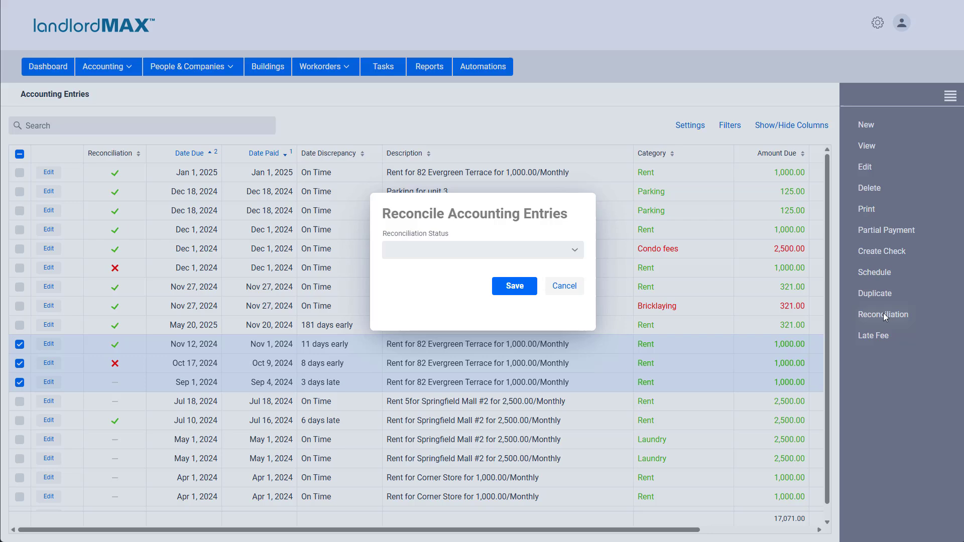
left_click(449, 252)
left_click(564, 286)
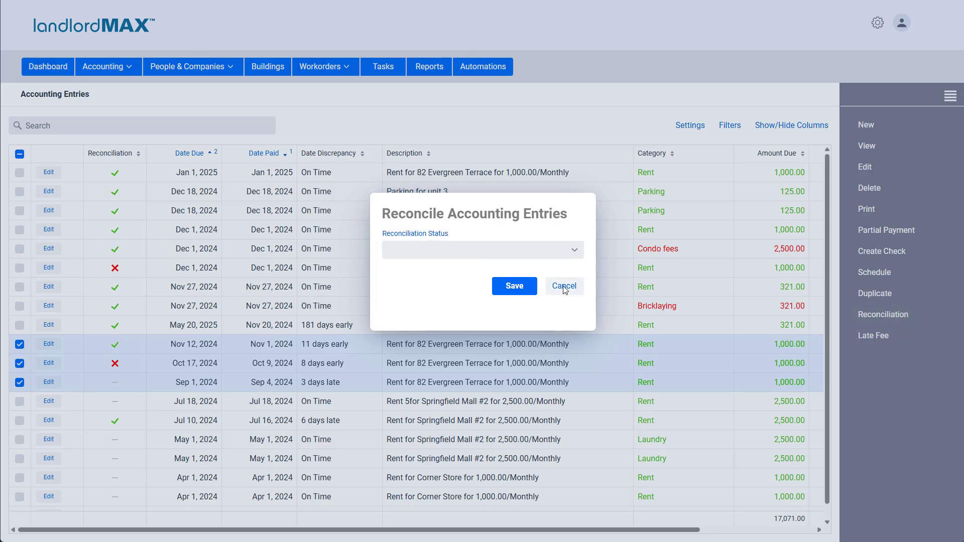
left_click(564, 286)
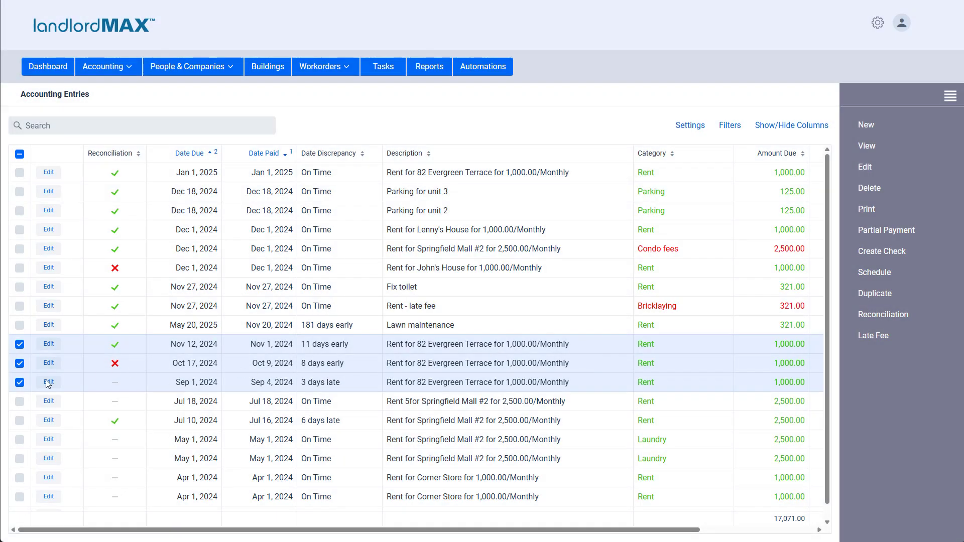
left_click(20, 382)
left_click(19, 363)
left_click(19, 345)
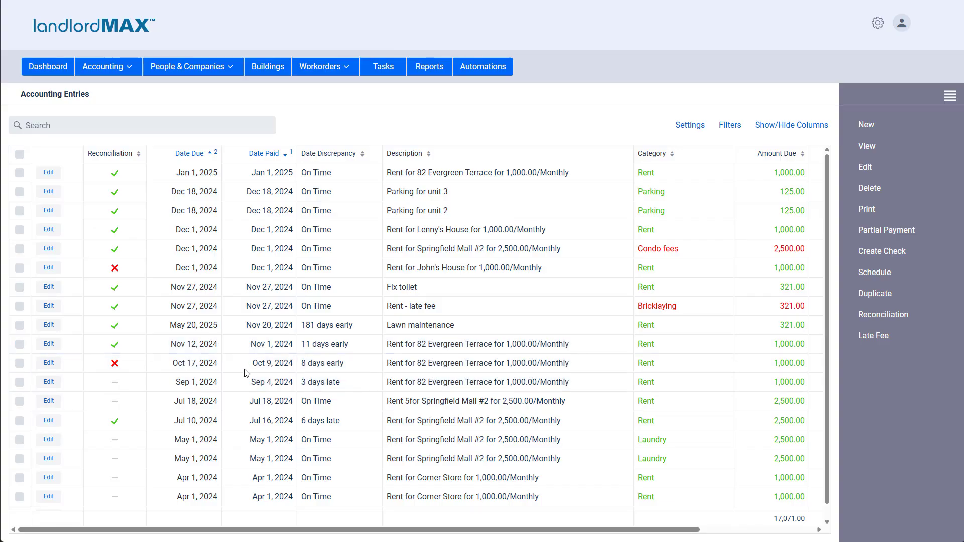
right_click(251, 372)
mouse_move(283, 336)
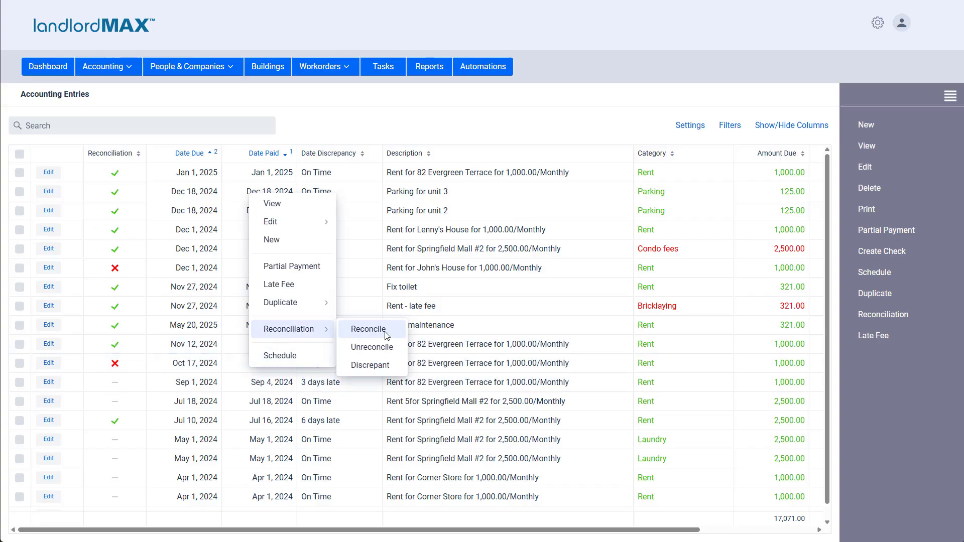
left_click(18, 361)
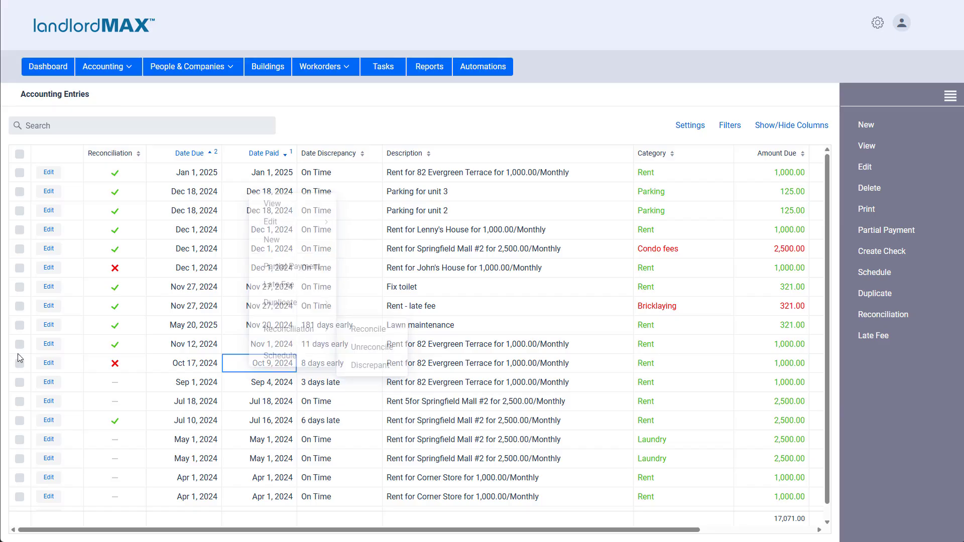
- Set the Lawn maintenance entry and the rent entries due Nov 12 and Oct 17, 2024 to reconciled
left_click(20, 344)
left_click(19, 325)
left_click(19, 363)
right_click(253, 358)
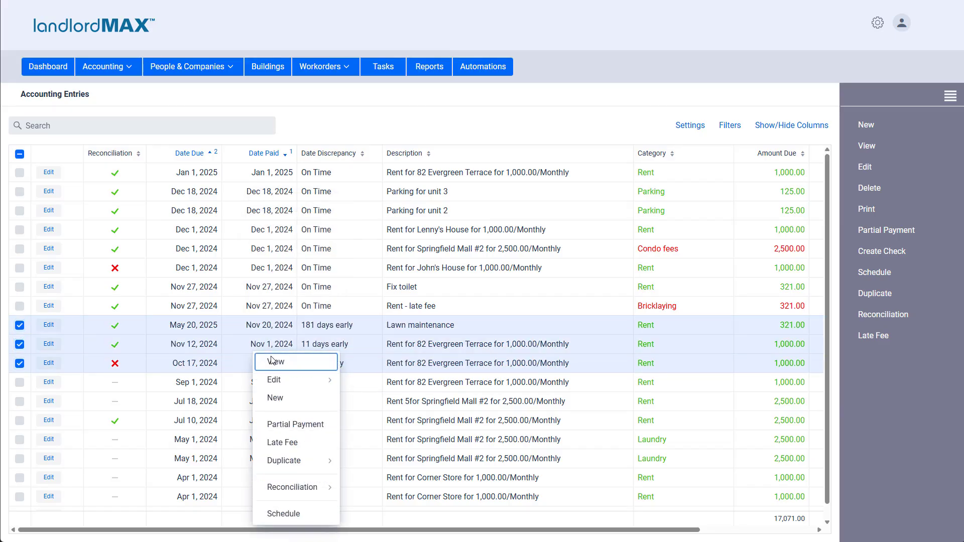
mouse_move(313, 489)
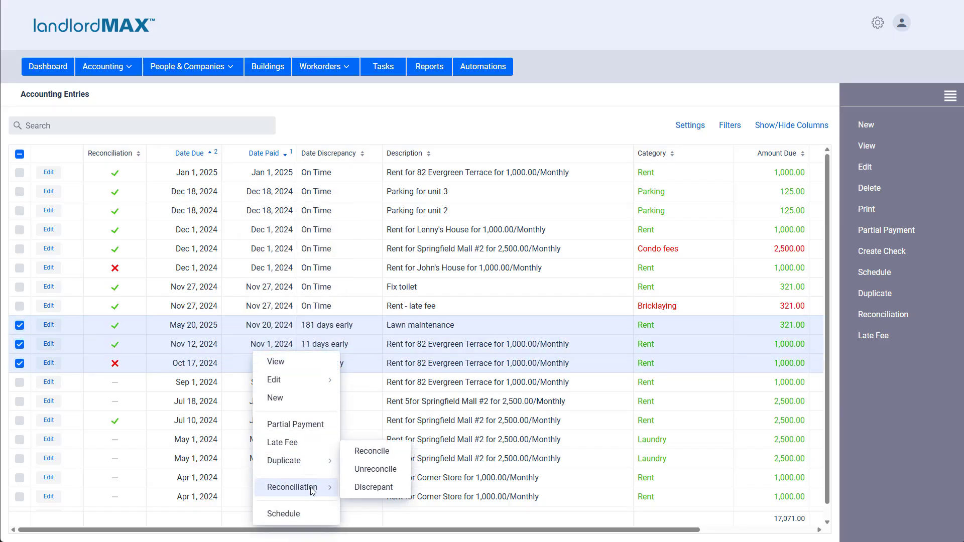
left_click(368, 452)
left_click(480, 284)
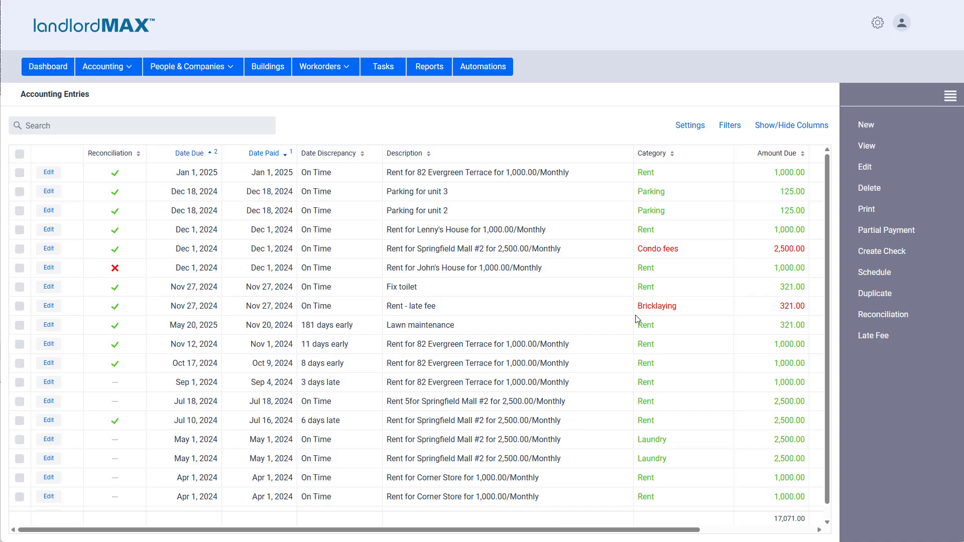
- Filter the accounting entries to show only the Unreconciled ones
left_click(735, 126)
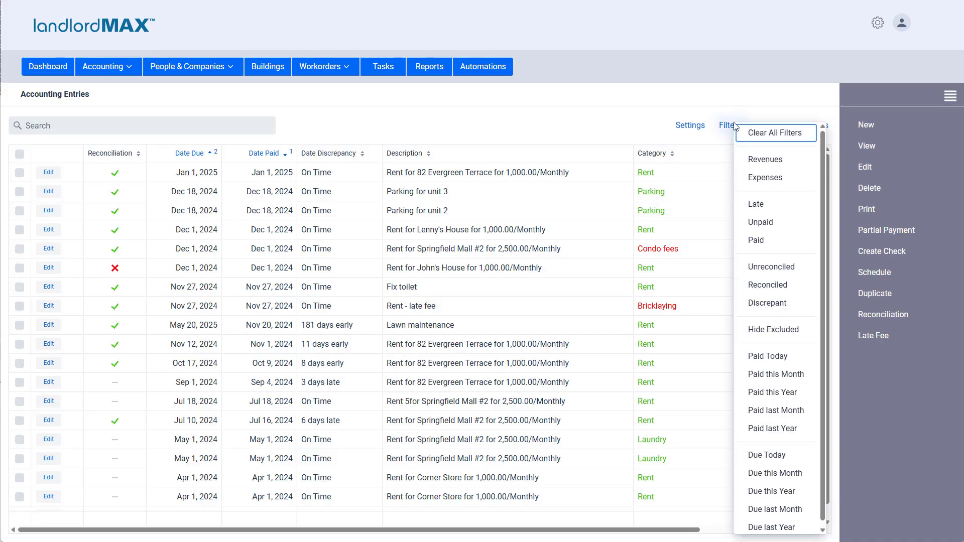
left_click(774, 267)
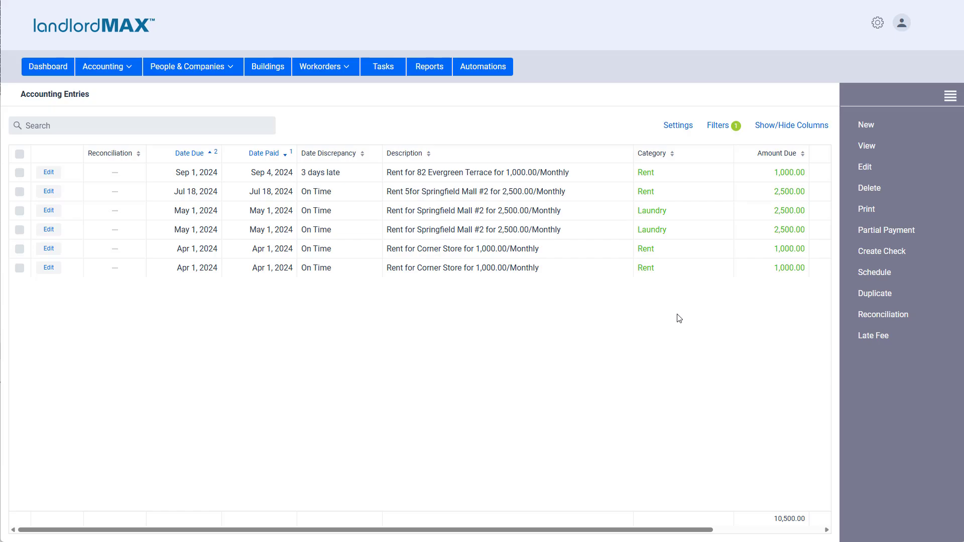
left_click(127, 126)
- Go to the reports page and choose the general Reconciliation report
left_click(429, 70)
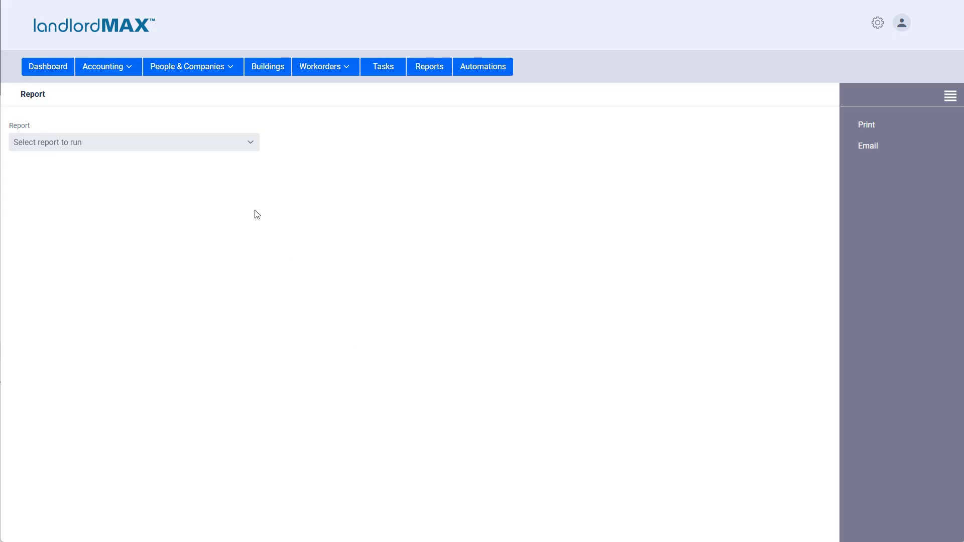
left_click(183, 144)
scroll(136, 245, "down", 12)
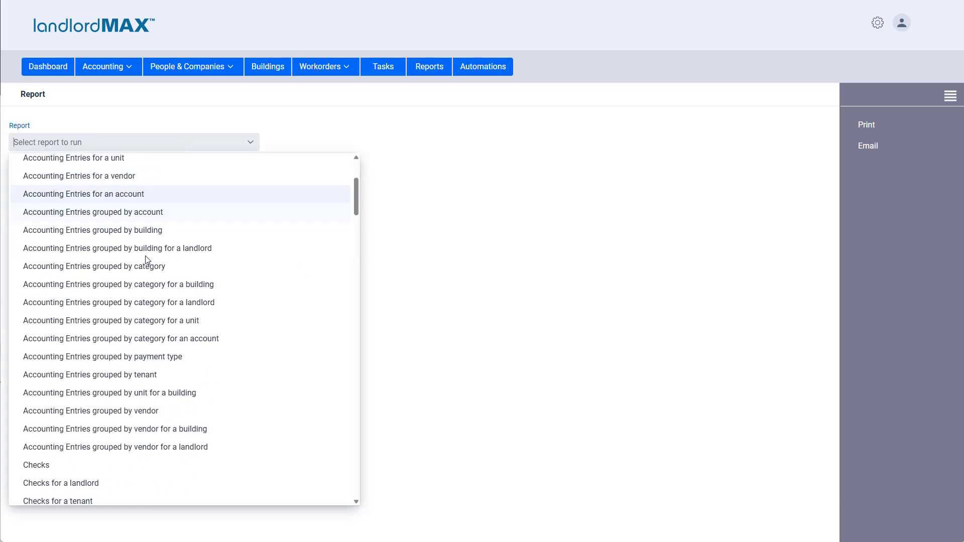
scroll(154, 287, "down", 20)
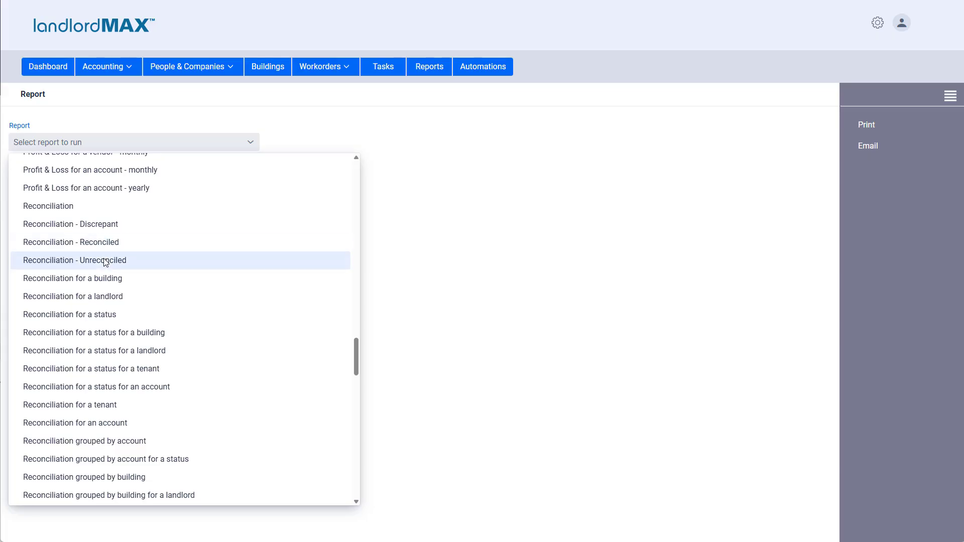
scroll(120, 280, "down", 1)
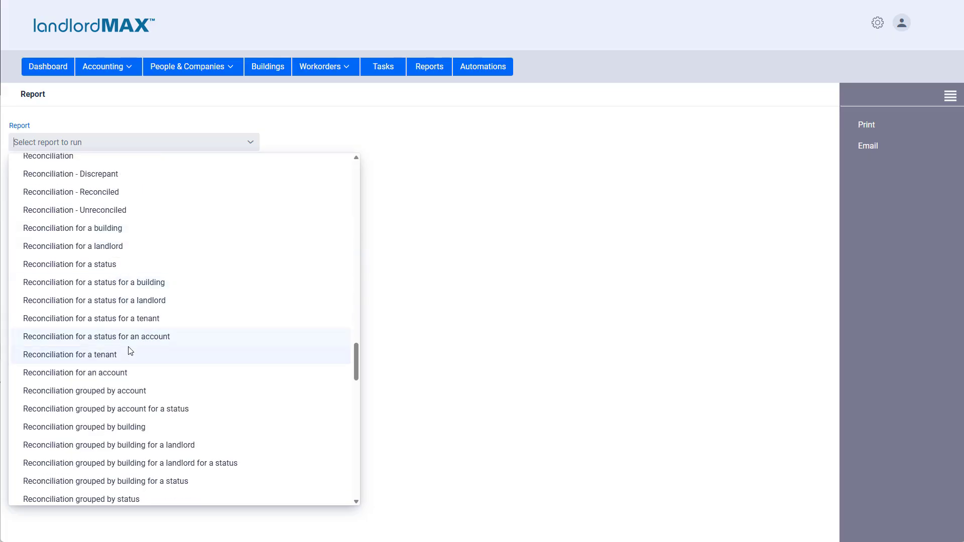
scroll(129, 351, "down", 1)
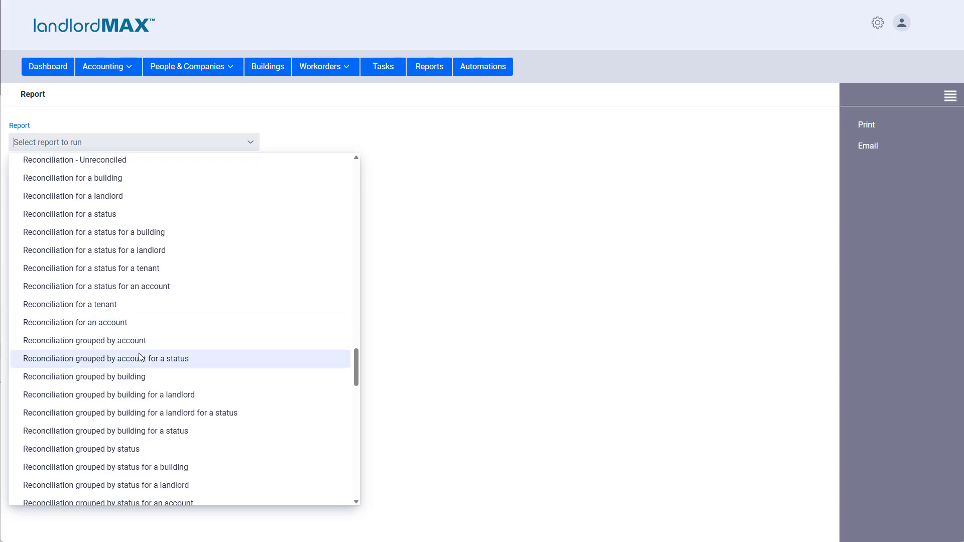
scroll(143, 354, "down", 1)
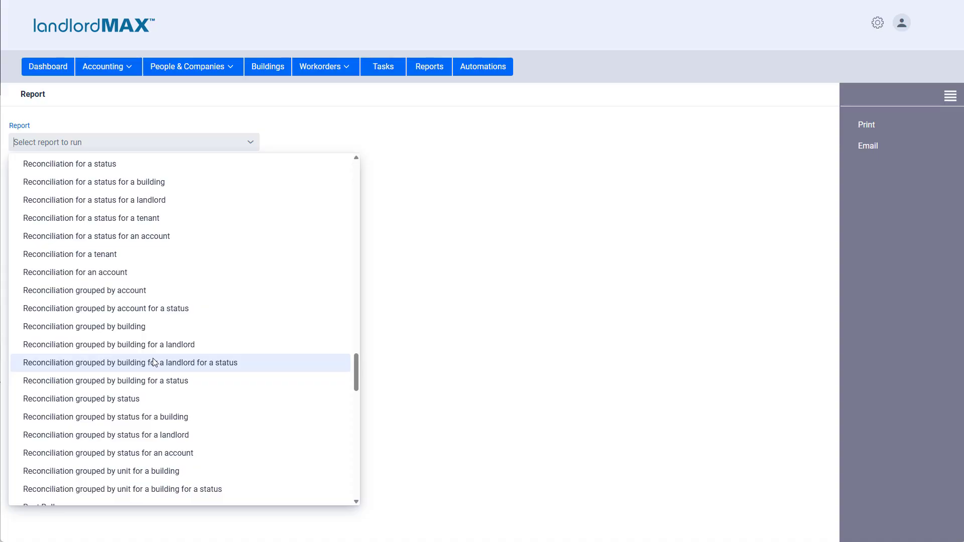
scroll(154, 362, "up", 3)
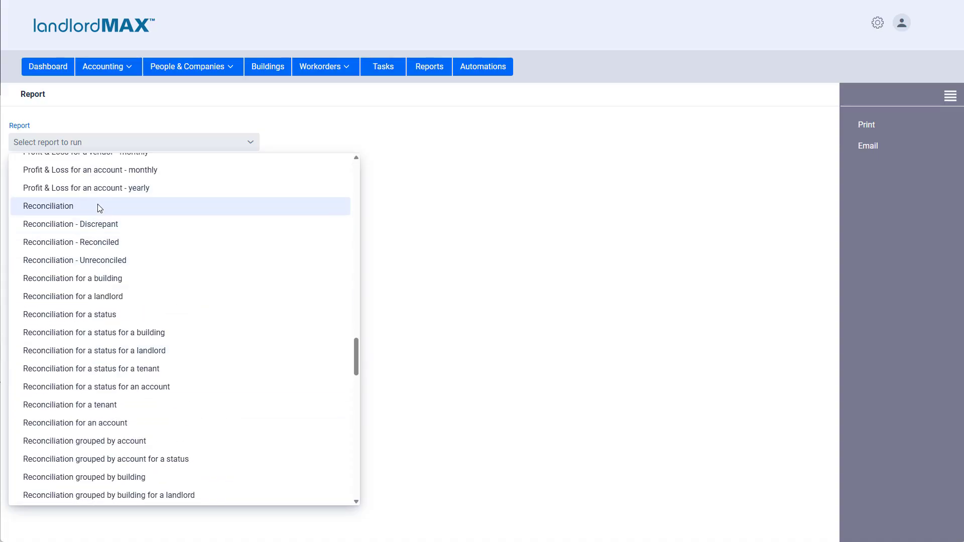
left_click(98, 206)
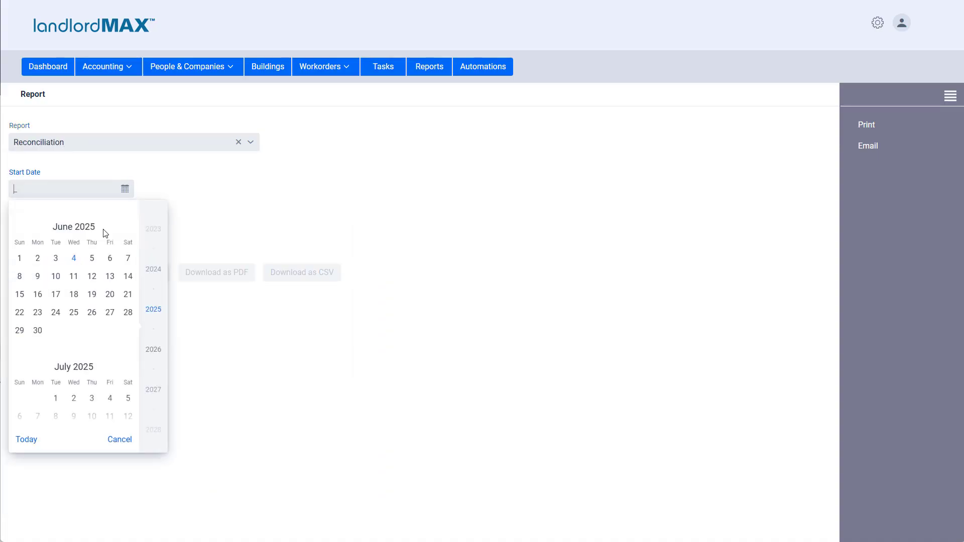
- Set the Reconciliation report's start date to Sep 21, 2023
scroll(102, 274, "up", 10)
scroll(102, 274, "up", 3)
left_click(91, 230)
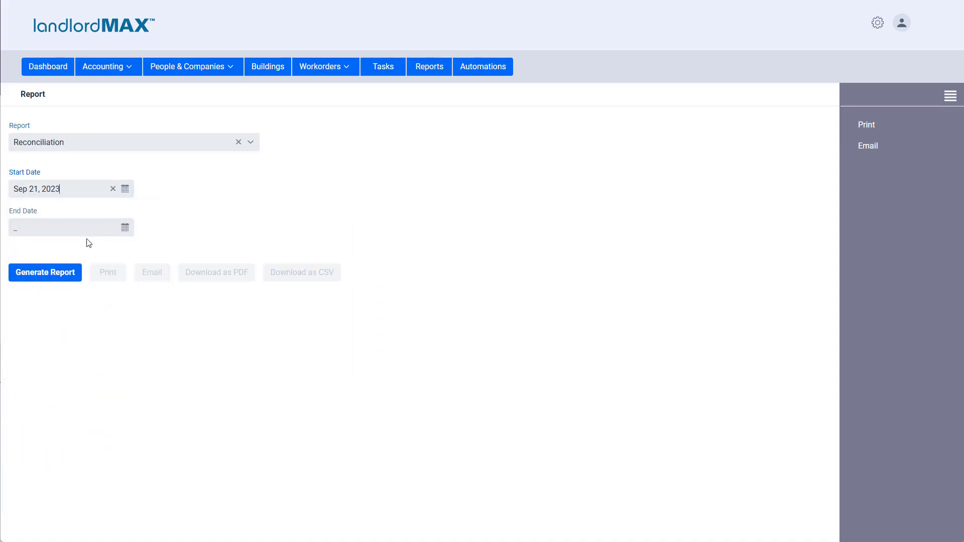
- Set the Reconciliation report's end date to Jun 11, 2025 and generate the report
left_click(86, 228)
left_click(74, 315)
left_click(51, 278)
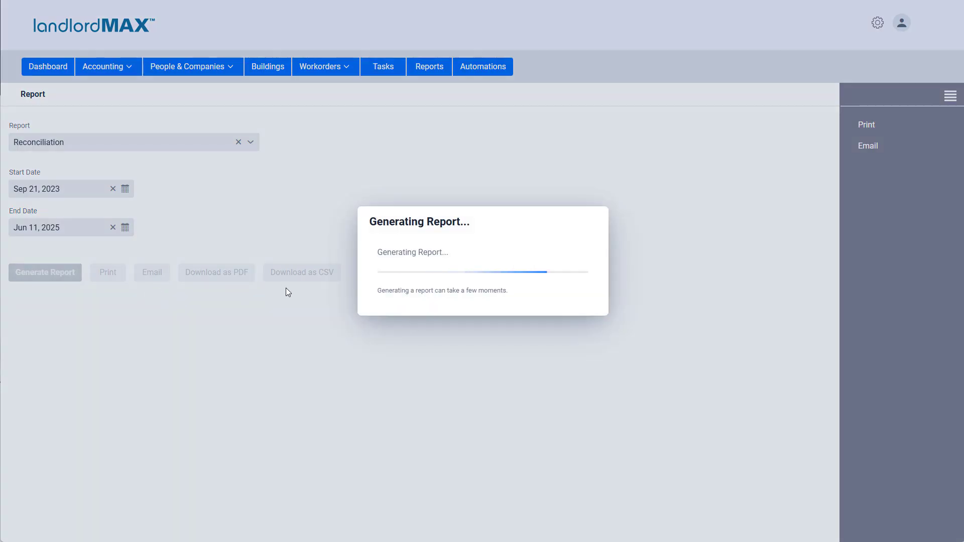
- Look through the generated Reconciliation report and hide its revenue and expense pie charts so only the entries table is displayed
scroll(381, 266, "down", 4)
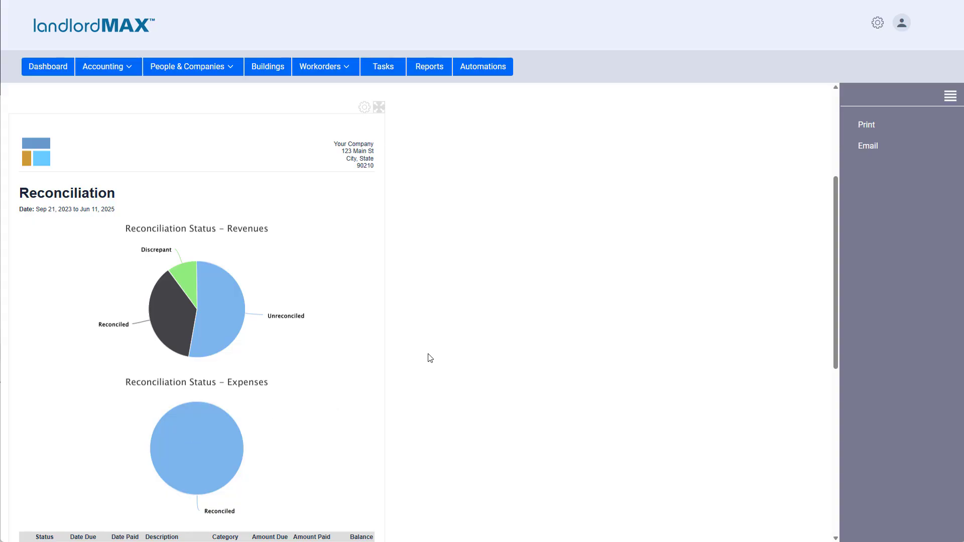
scroll(419, 316, "down", 1)
scroll(420, 316, "down", 3)
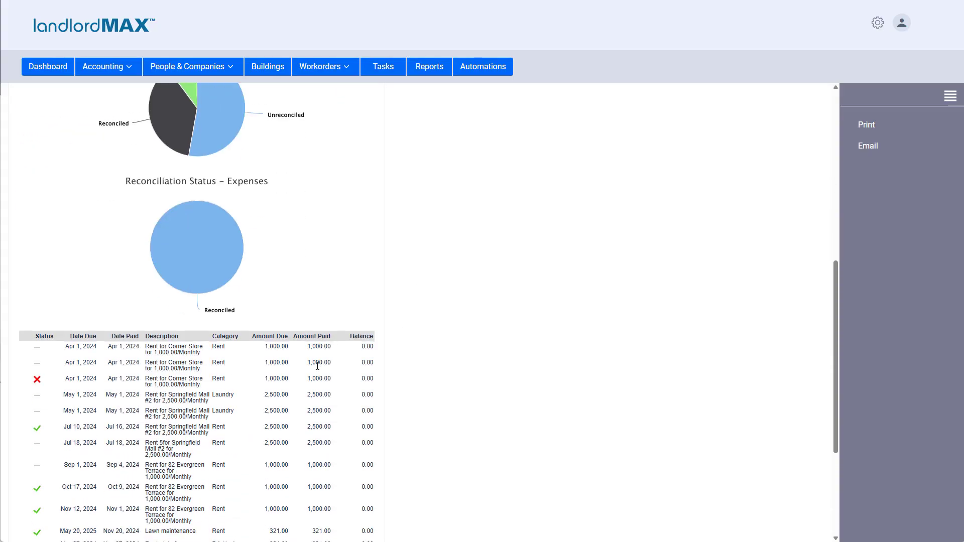
scroll(318, 366, "up", 3)
scroll(332, 173, "up", 1)
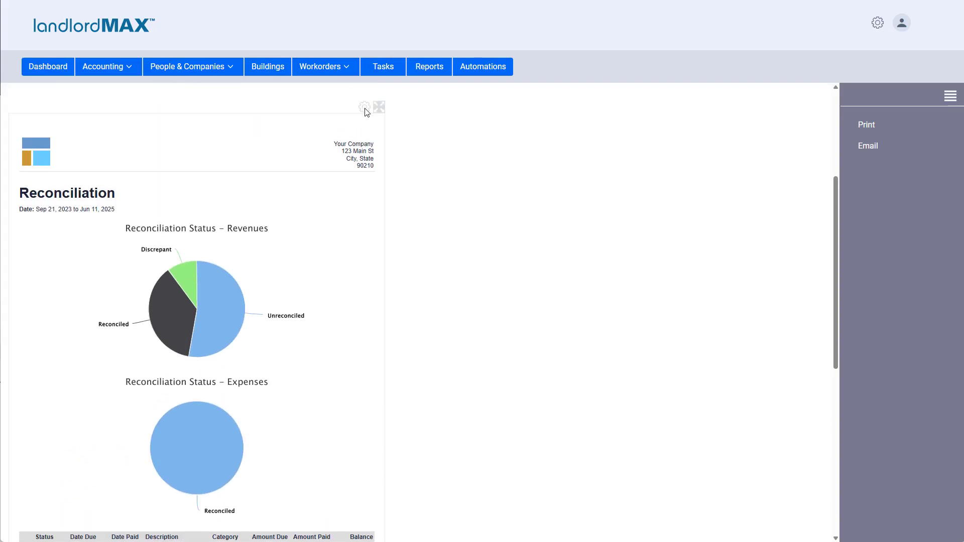
left_click(379, 107)
scroll(235, 238, "down", 1)
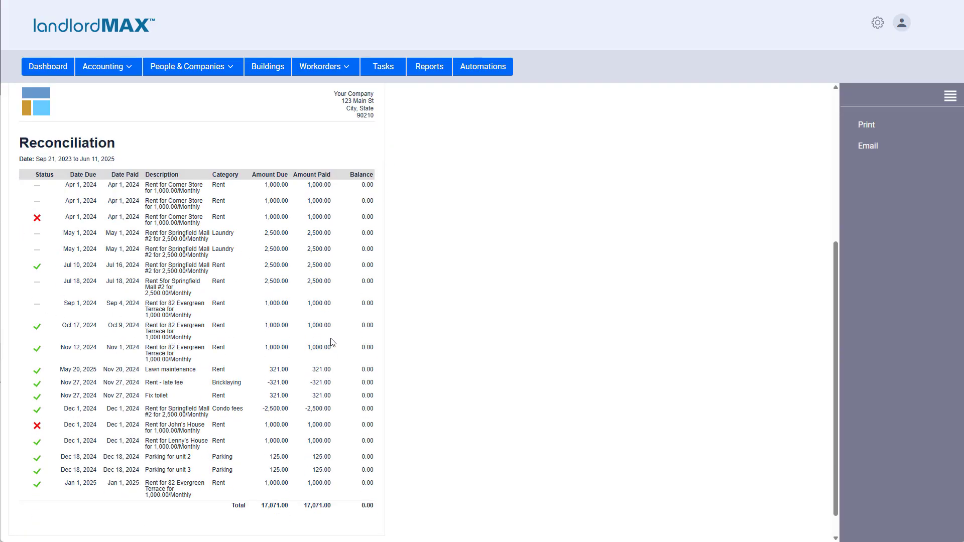
scroll(432, 308, "up", 4)
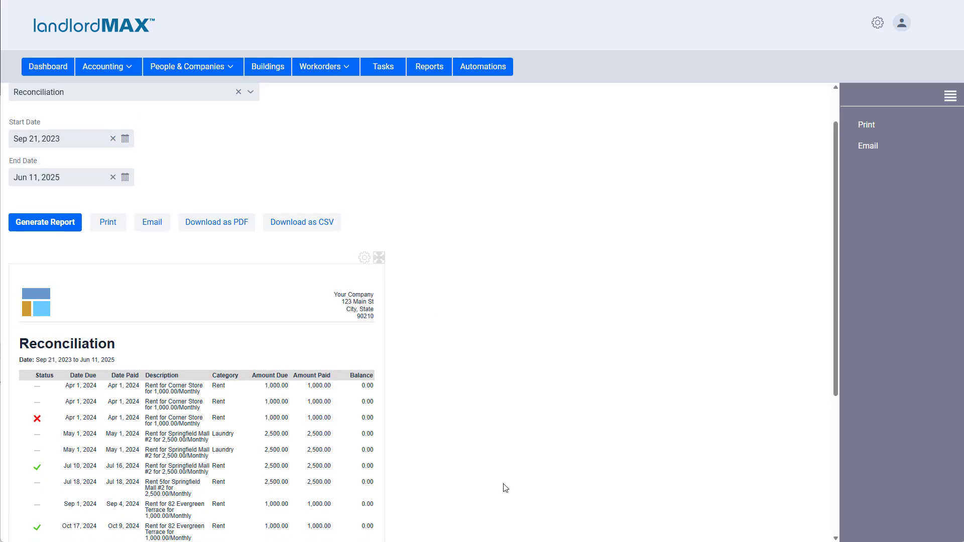